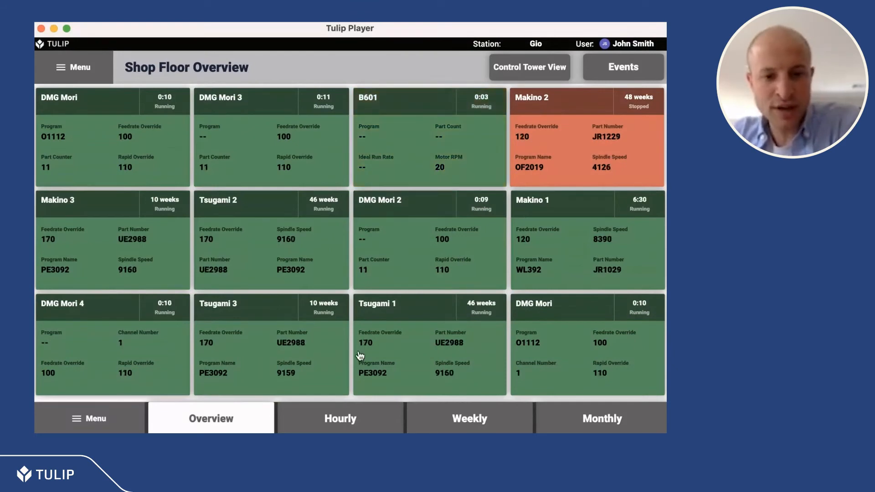
Step: Review the machine state charts of the shop floor dashboard for the hourly, weekly and monthly periods
click(337, 428)
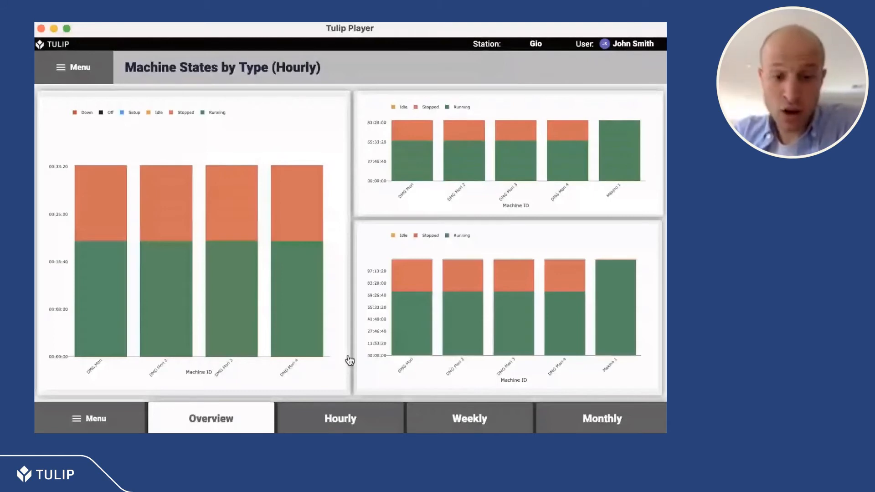
click(422, 420)
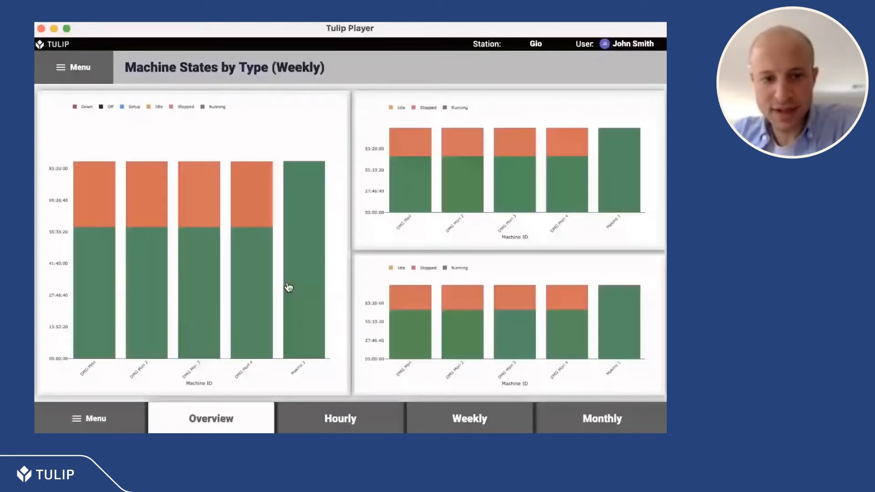
mouse_move(297, 299)
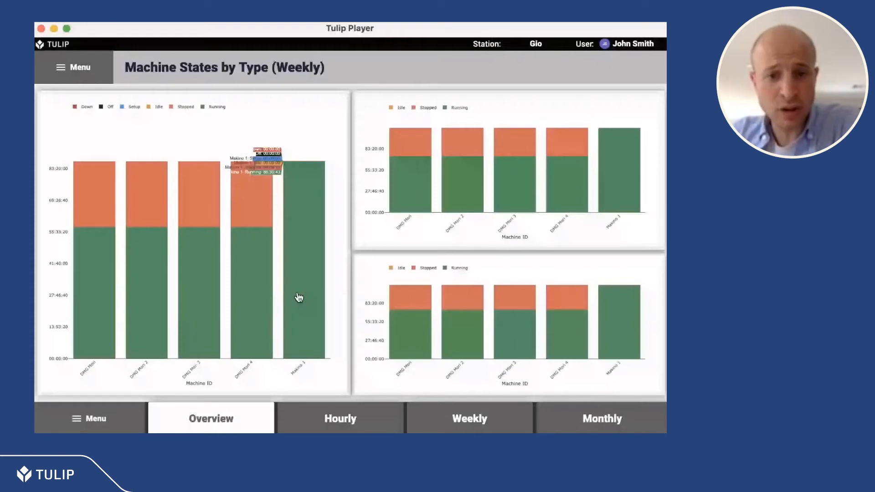
click(601, 428)
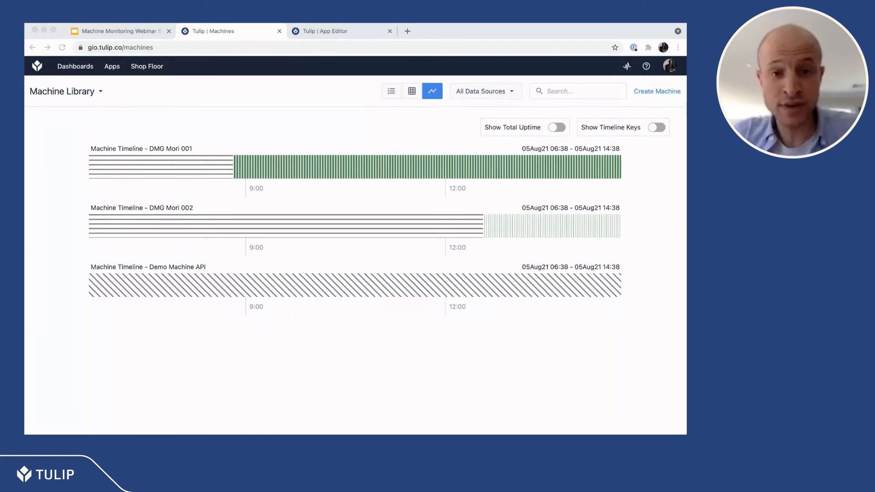
Step: View the machine library as status tiles and as a list
click(412, 91)
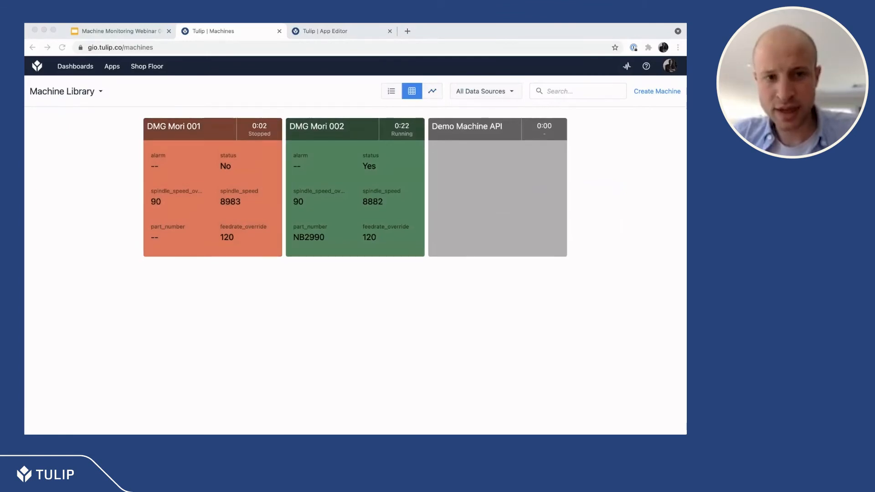
click(265, 121)
click(392, 91)
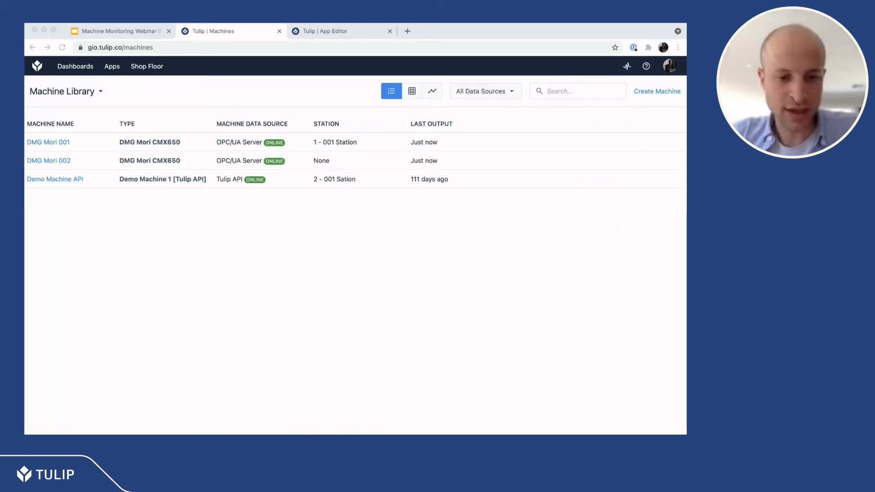
Step: Review the field mappings in the configuration of DMG Mori 001 and return to the machine library
click(49, 142)
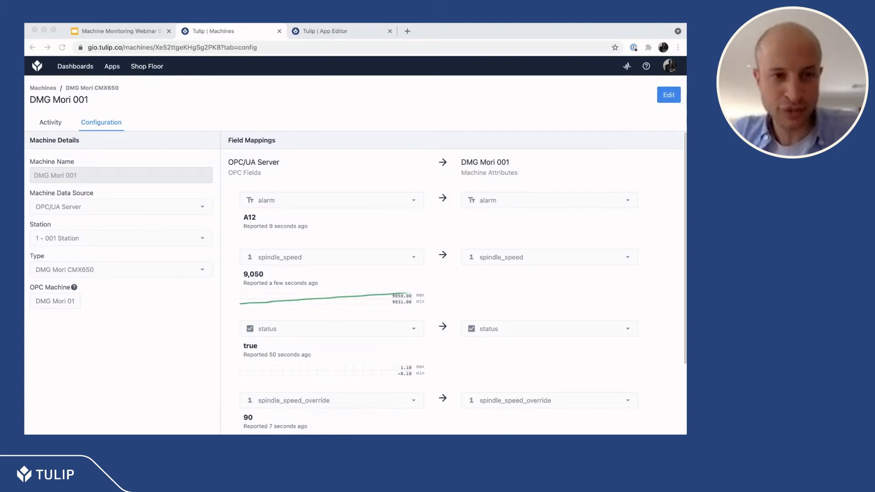
click(172, 130)
click(49, 88)
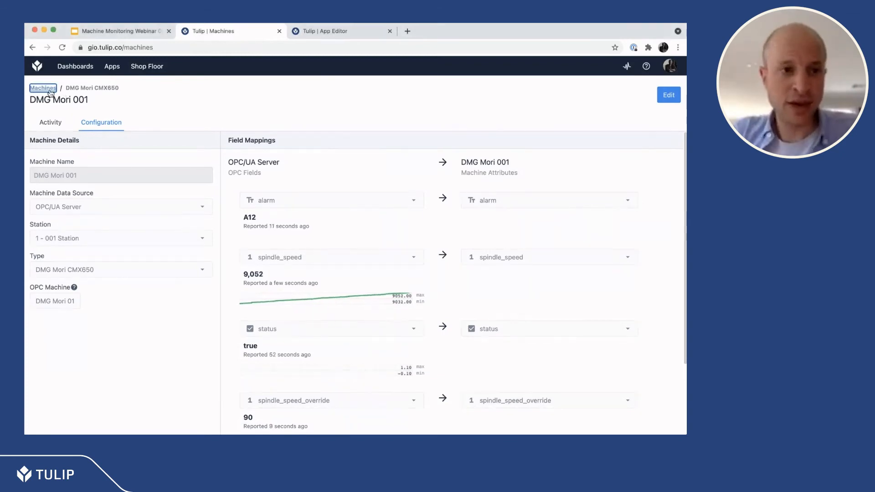
Step: Open the DMG Mori CMX650 machine type and examine its states, downtime reasons and attributes
click(66, 91)
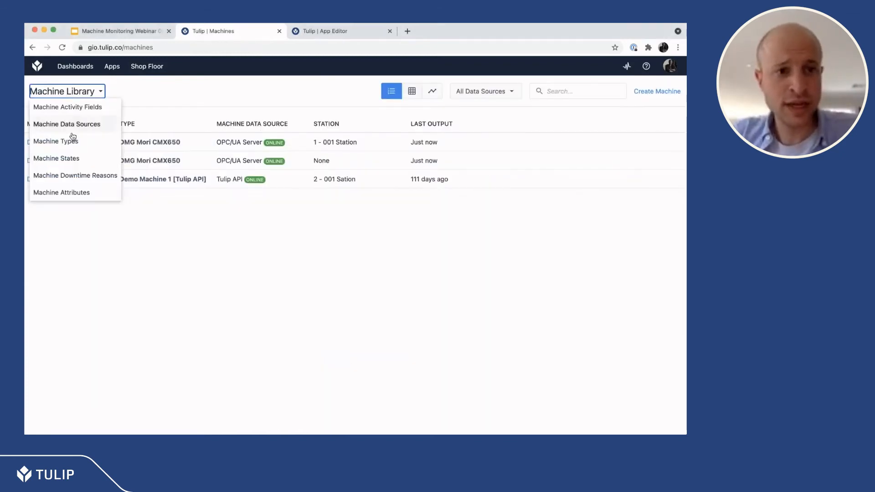
click(71, 141)
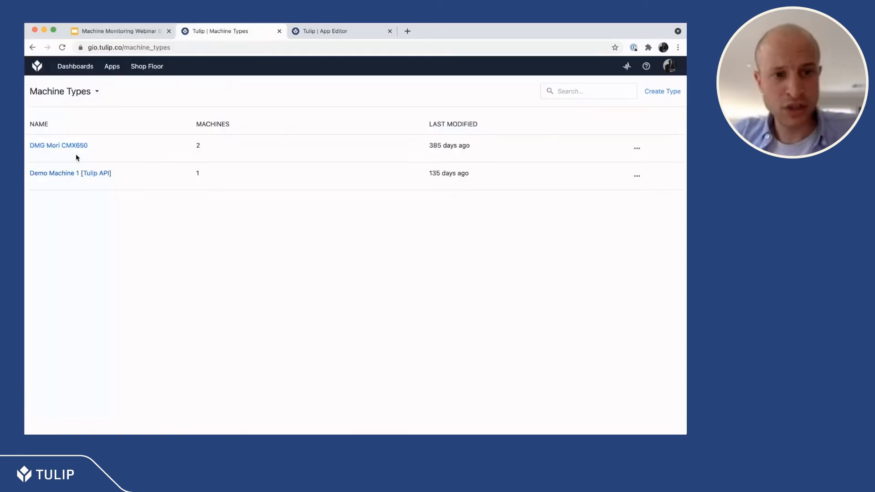
click(74, 151)
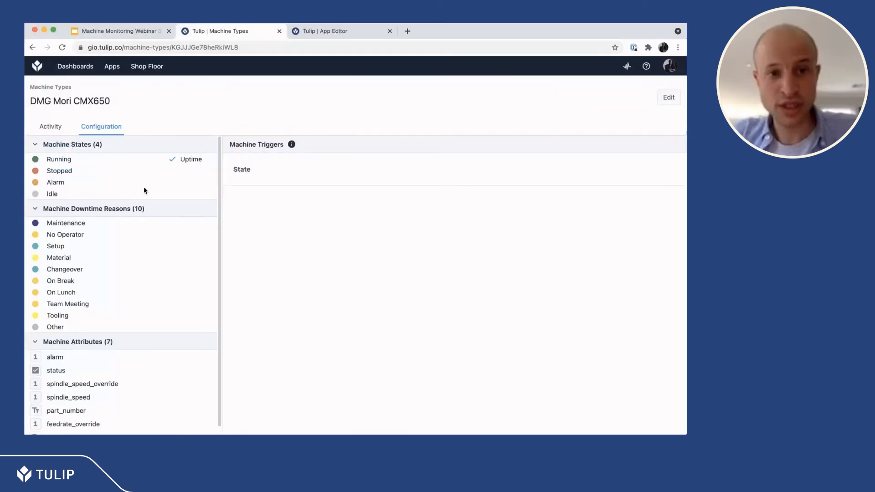
key(super+Tab)
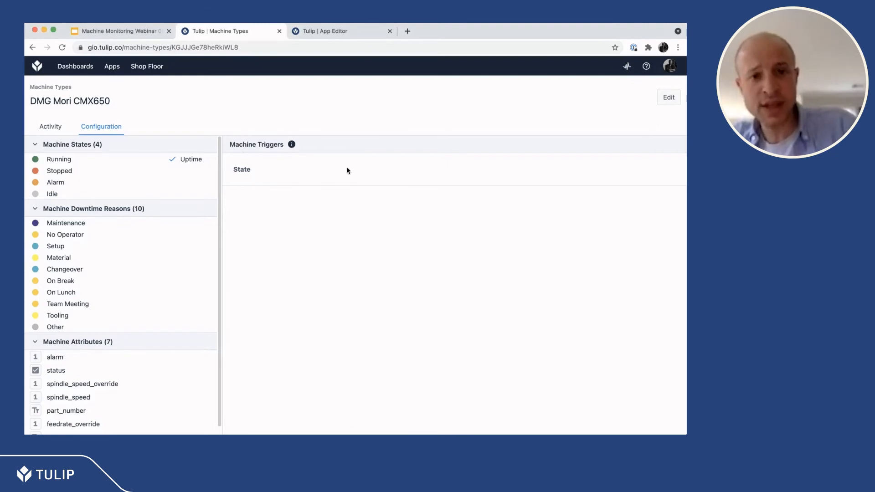
Step: Put the DMG Mori CMX650 type into editing and examine the condition and machine state action of its State trigger
click(658, 104)
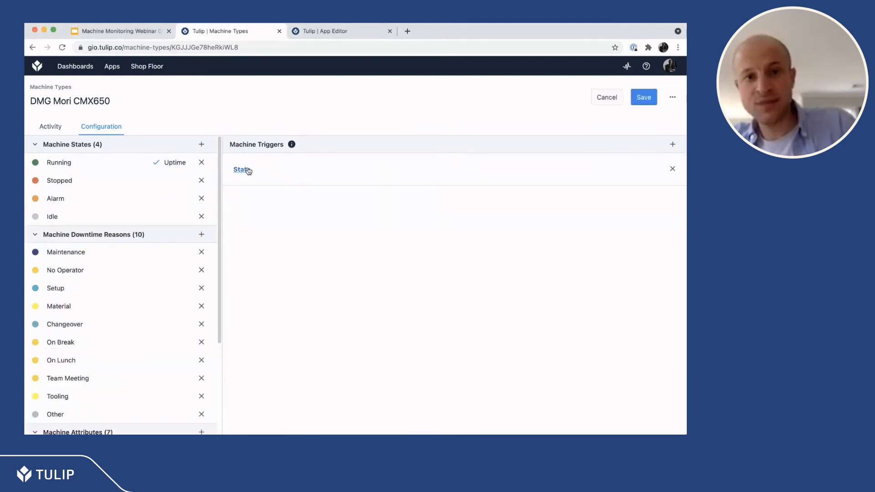
click(245, 173)
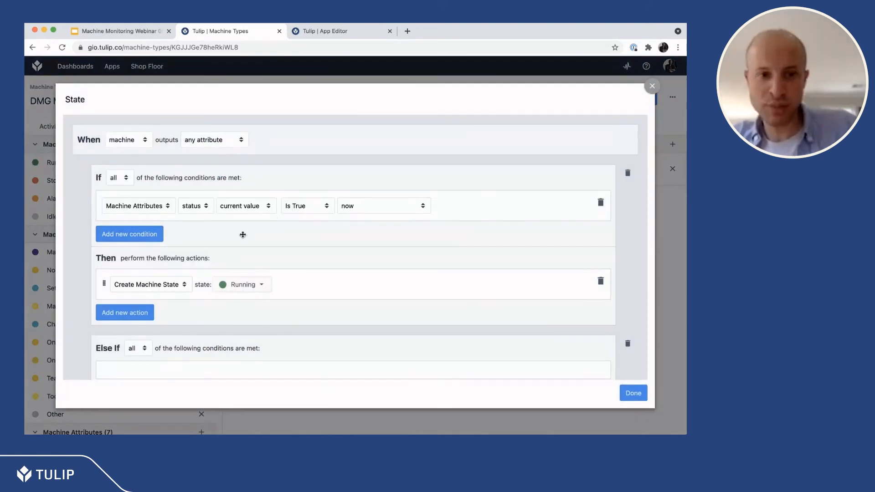
click(204, 206)
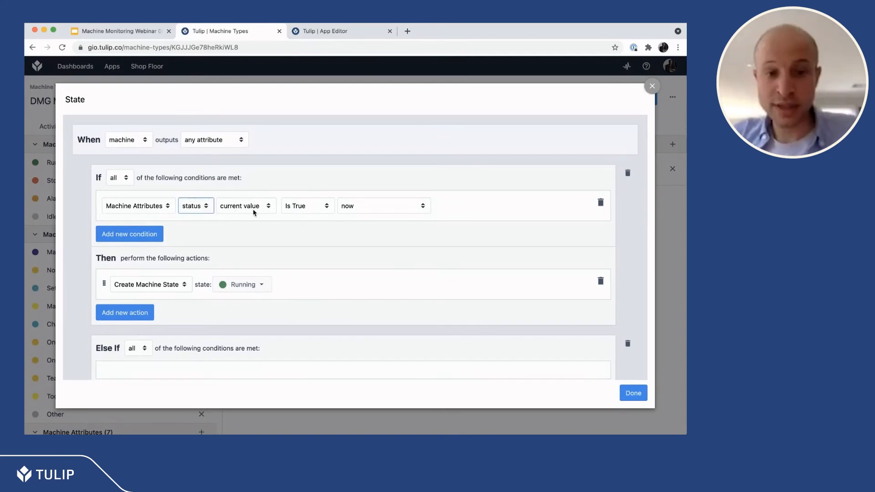
click(306, 207)
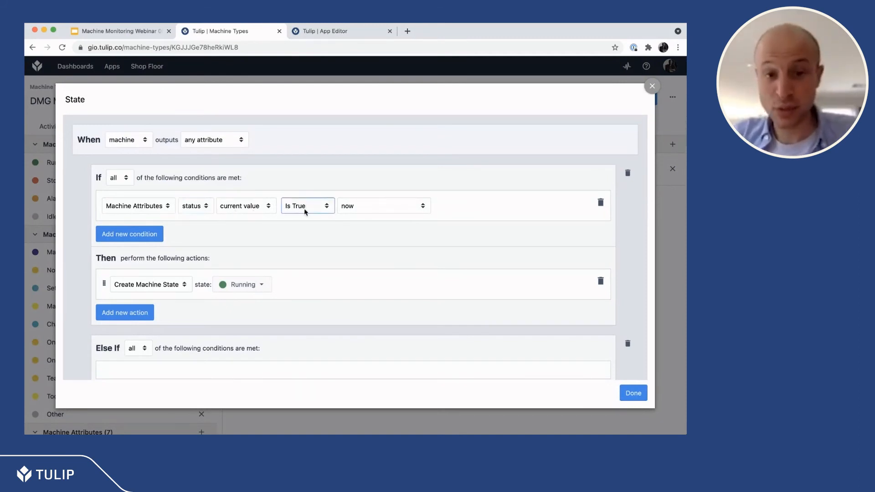
key(super+Tab)
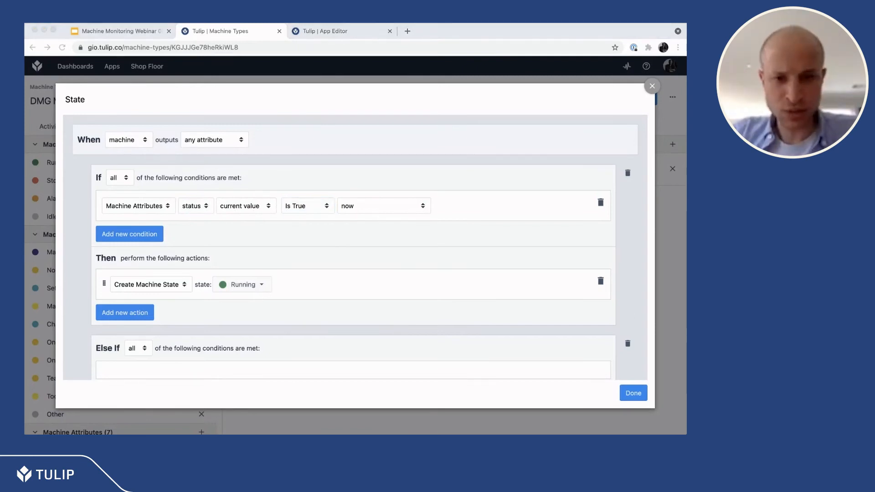
key(super+Tab)
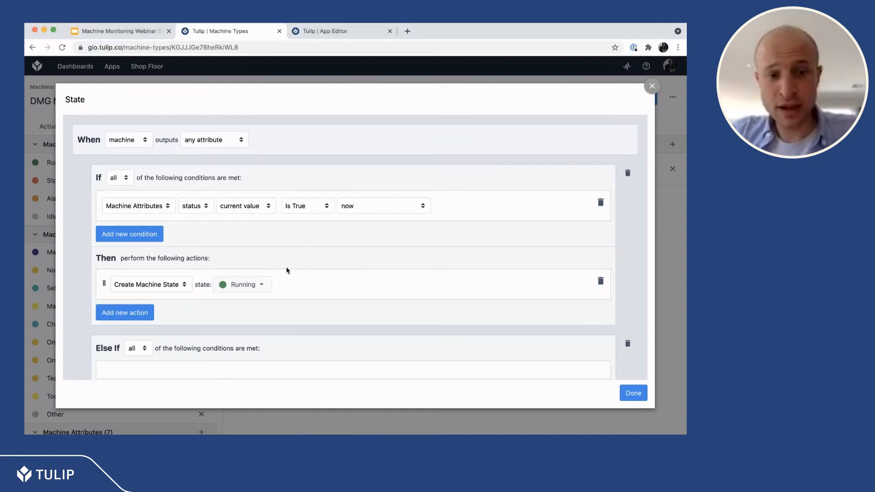
click(237, 286)
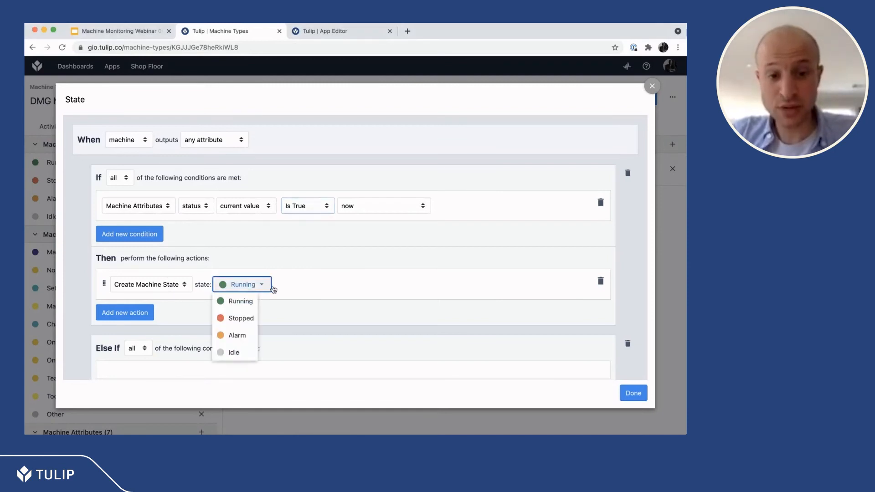
click(282, 288)
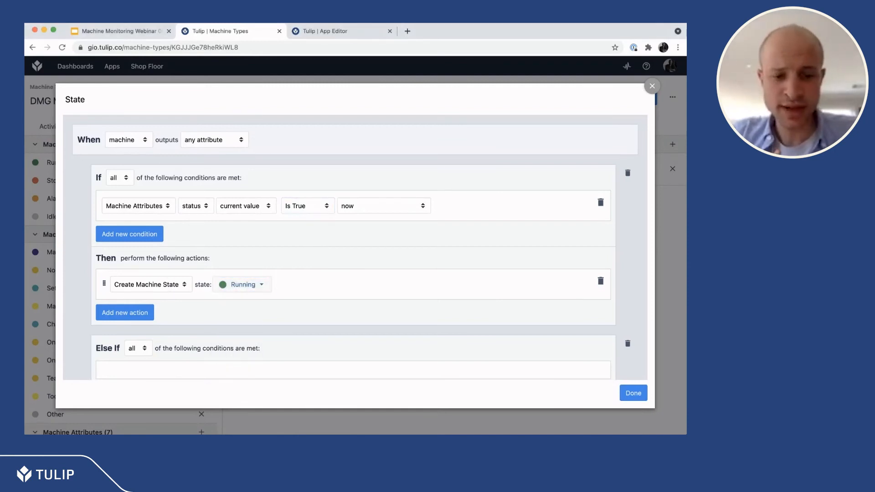
key(super+Tab)
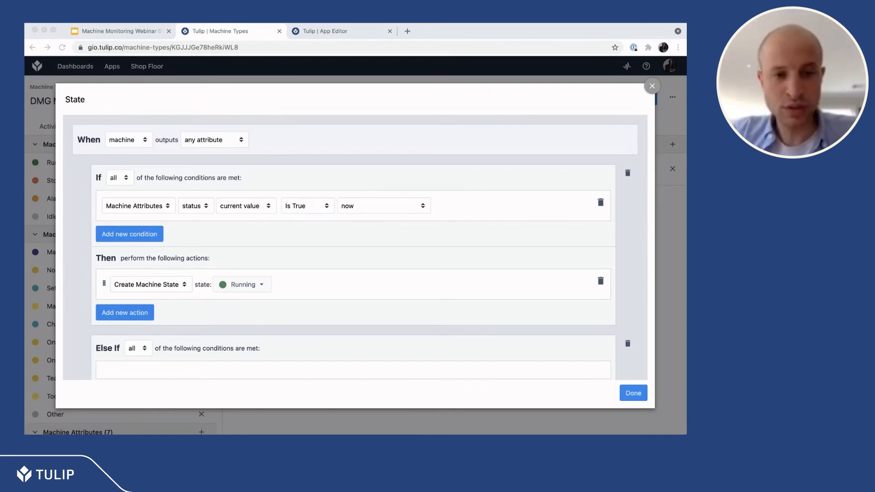
Step: Try to add a second condition based on Machine Attributes to the State trigger's If clause
click(155, 233)
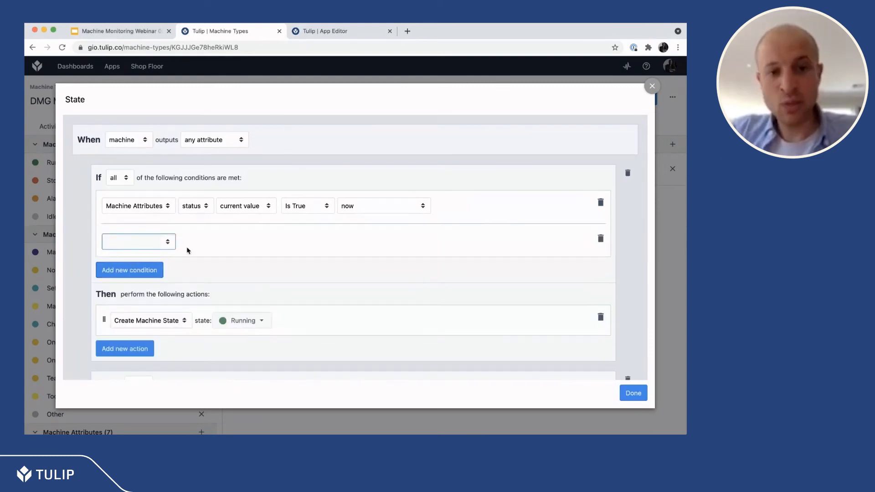
click(211, 244)
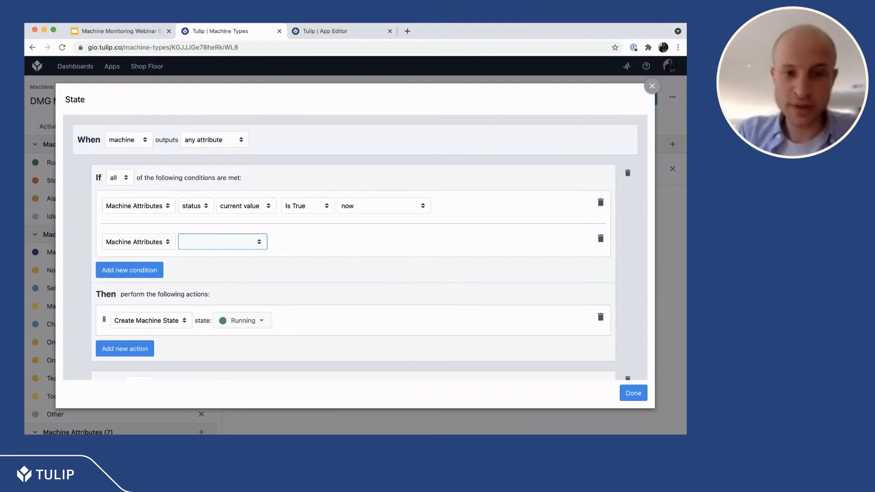
key(super+Tab)
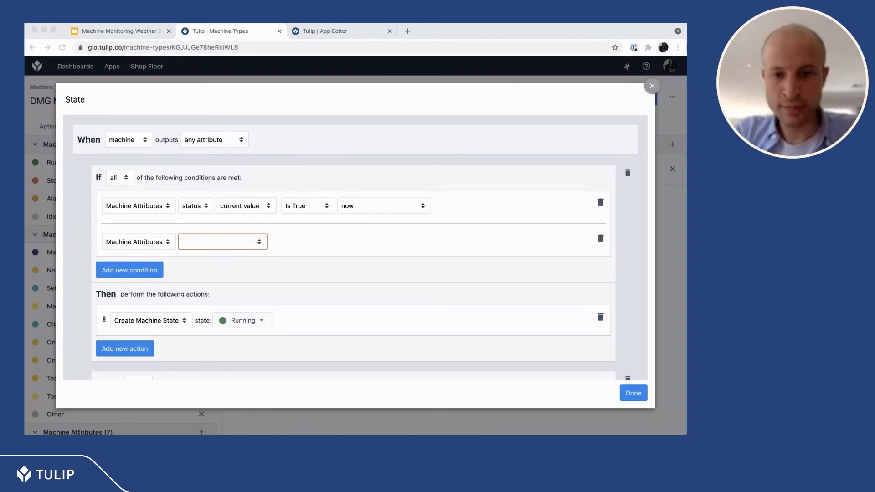
click(414, 220)
click(633, 392)
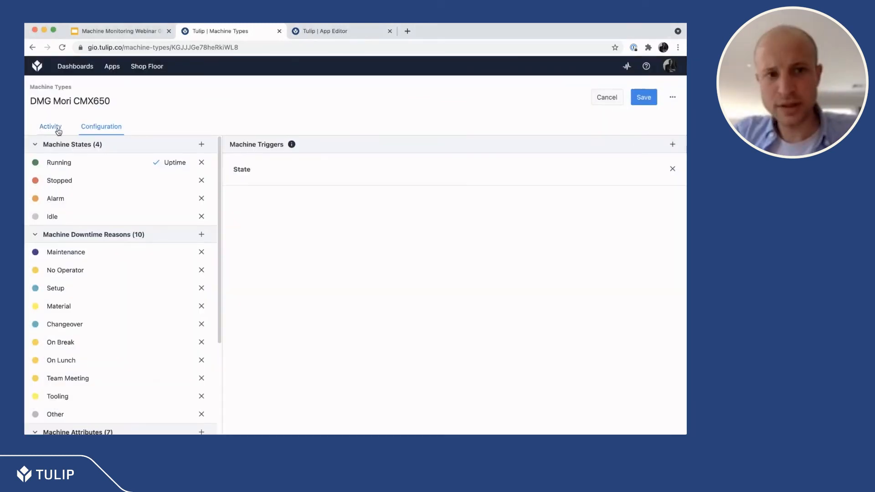
Step: Check the activity table of the DMG Mori CMX650 type and leave the page, discarding the unsaved changes
click(58, 132)
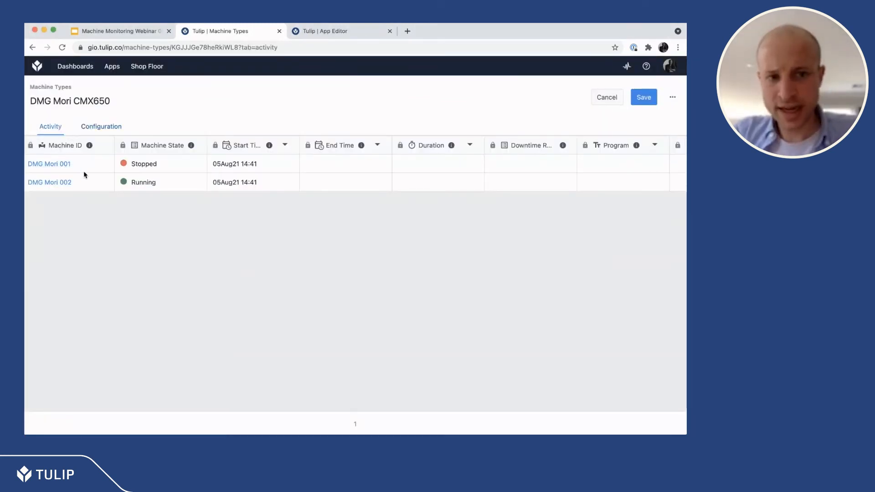
click(60, 88)
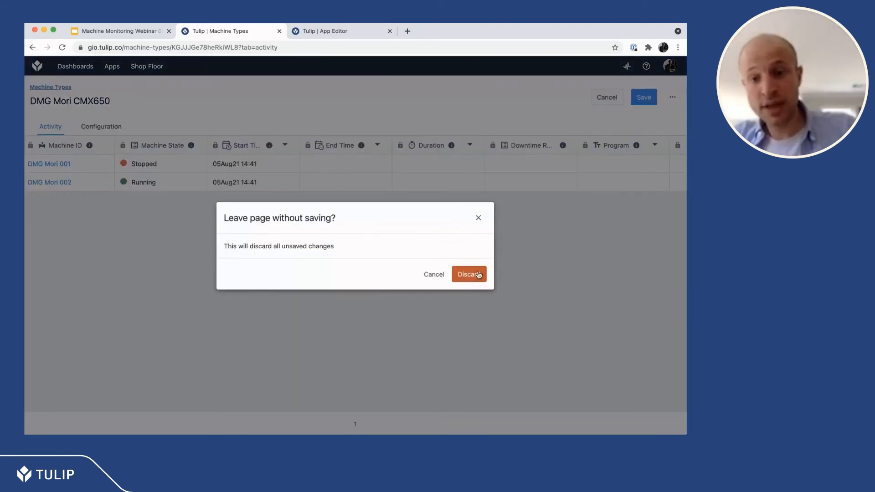
click(479, 275)
Step: Look through the full list of machine downtime reasons and the machine types they apply to
click(70, 91)
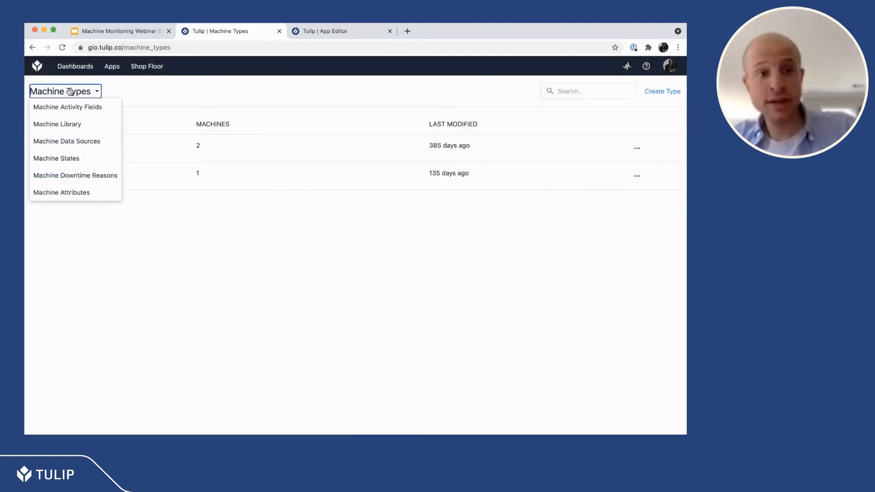
click(76, 176)
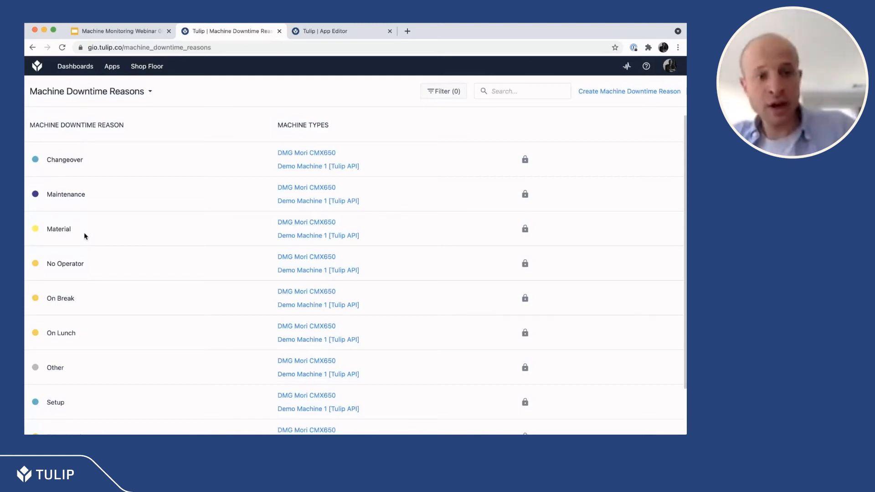
scroll(85, 236, down, 2)
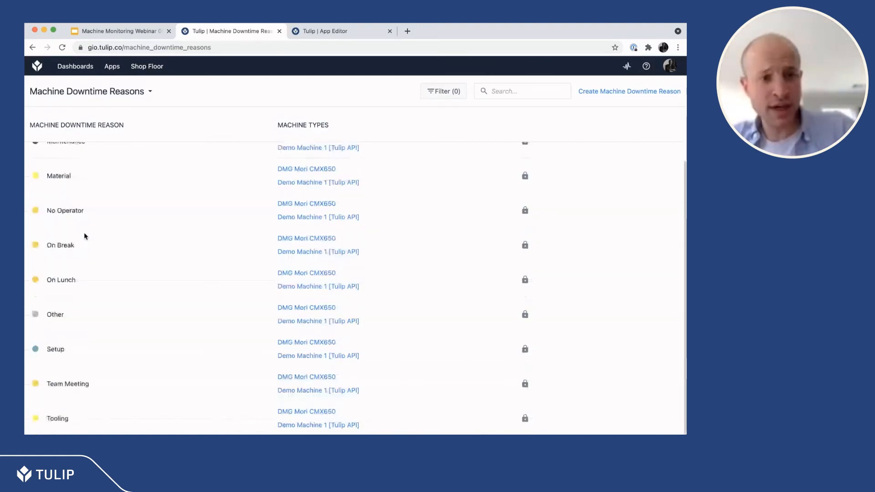
scroll(85, 236, up, 2)
click(91, 91)
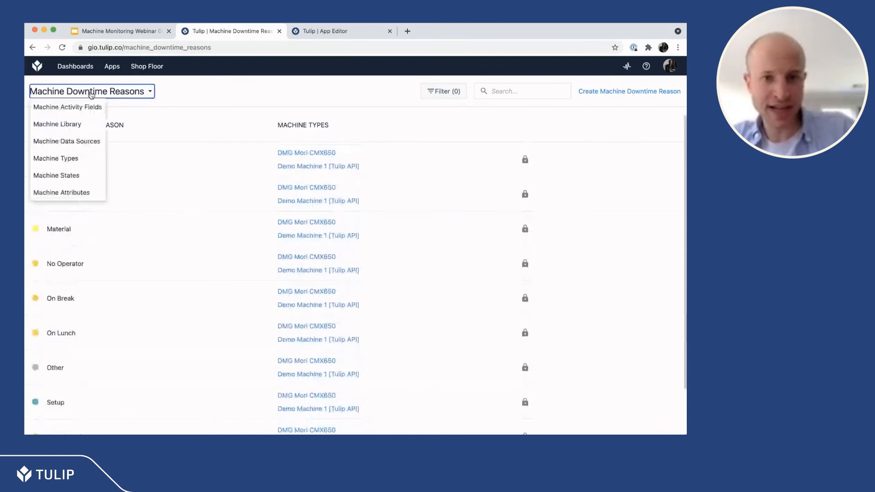
Step: Switch to the Machine Monitoring app in the App Editor and inspect the DMG Mori 001 step's Machine Timeline and Machine Status widgets
click(332, 32)
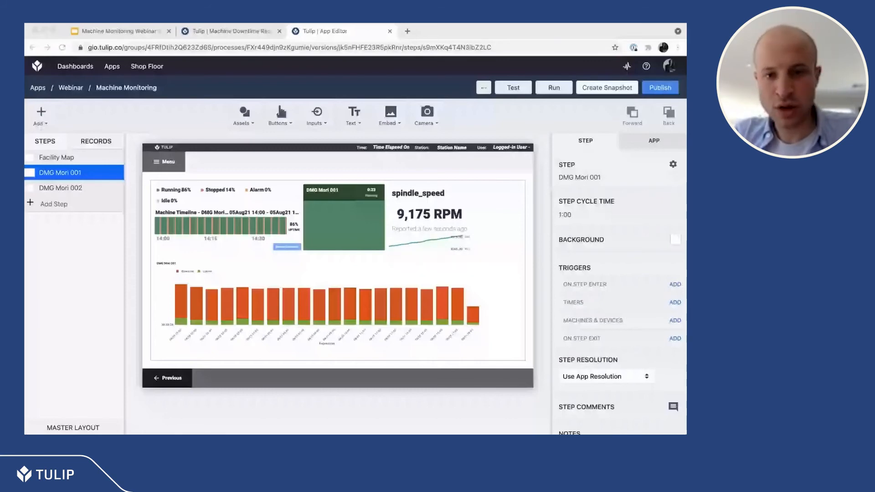
click(275, 202)
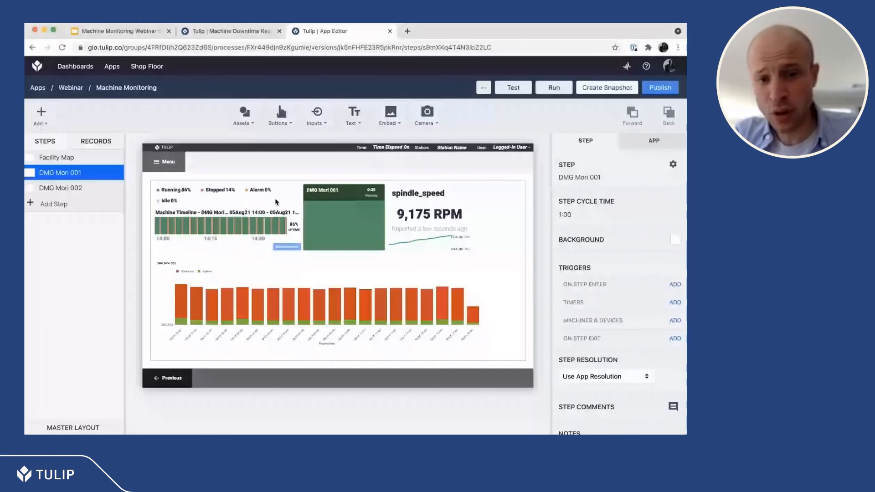
click(275, 202)
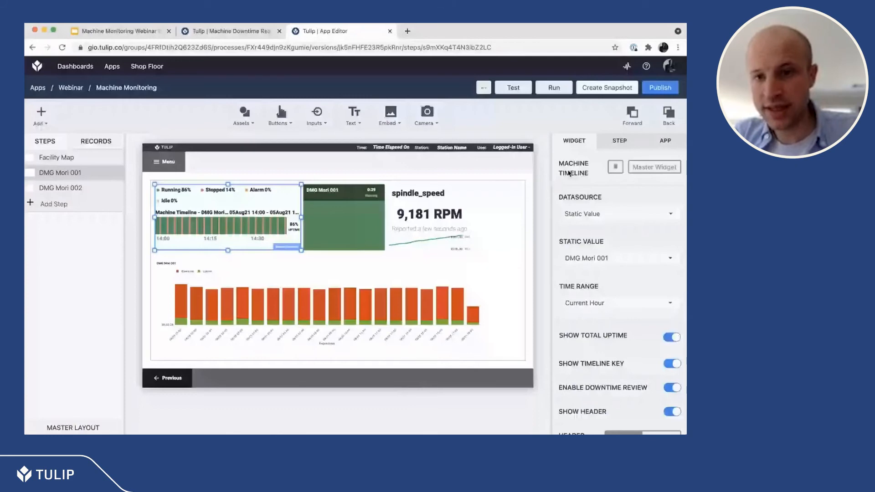
click(349, 221)
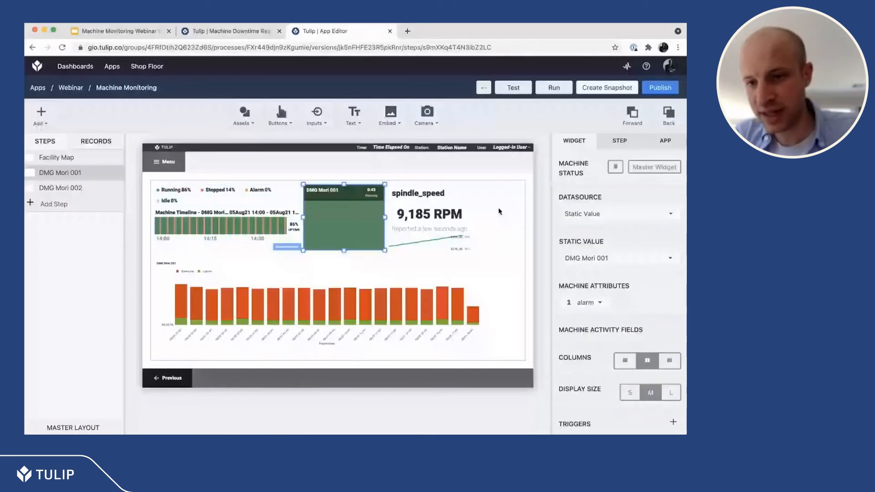
Step: Inspect the Machine Status widget's static machine value and review the widget types that can be embedded in the step
click(591, 257)
click(360, 229)
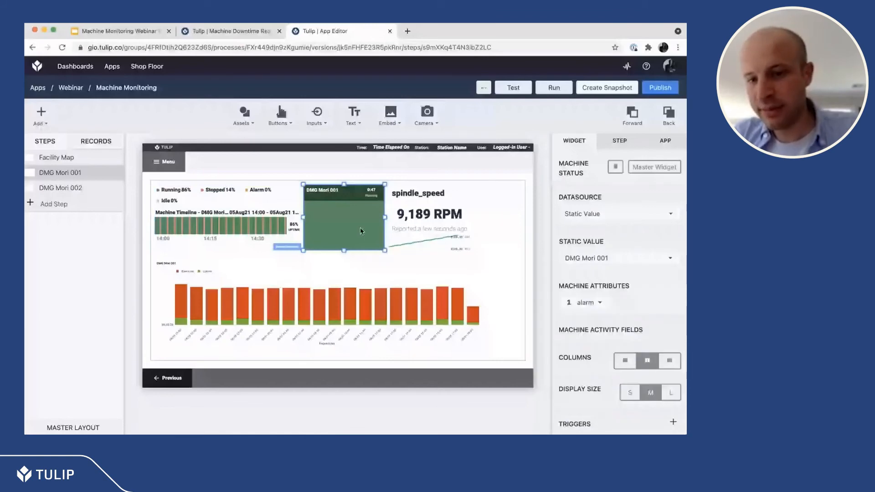
click(391, 115)
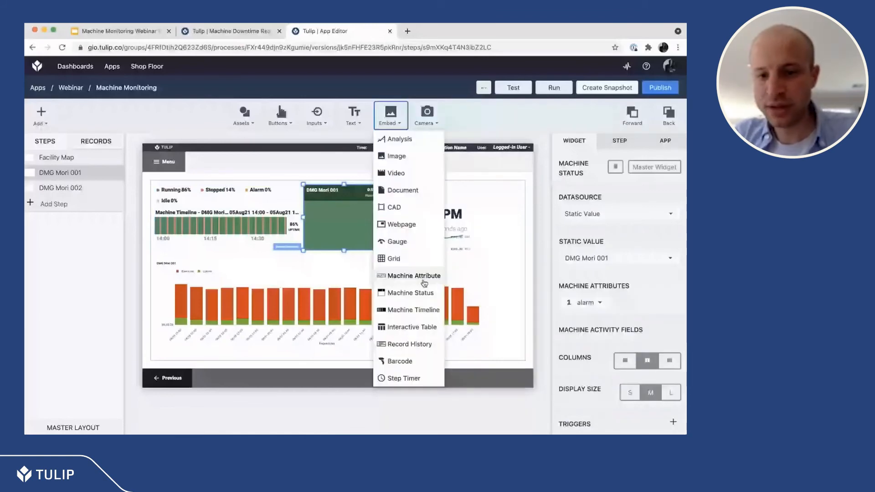
click(471, 310)
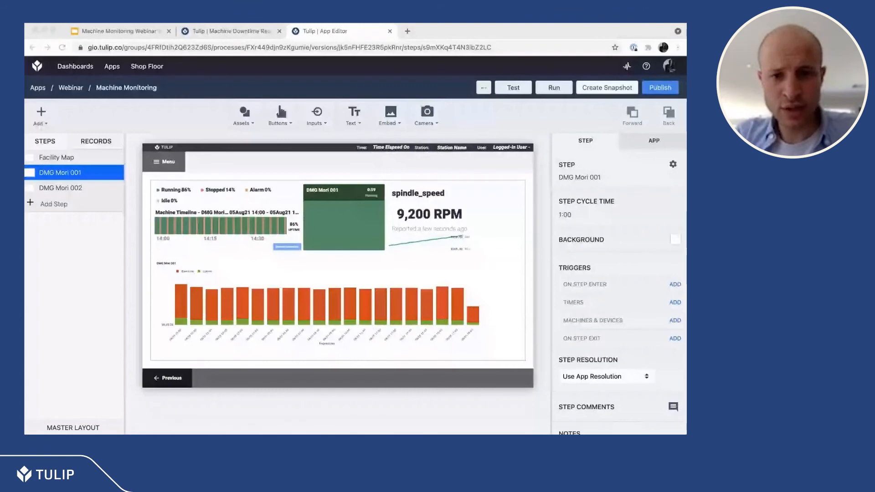
Step: Open the Facility Map step and inspect the button overlaid on the upper green machine beside the conveyor
click(84, 146)
click(80, 158)
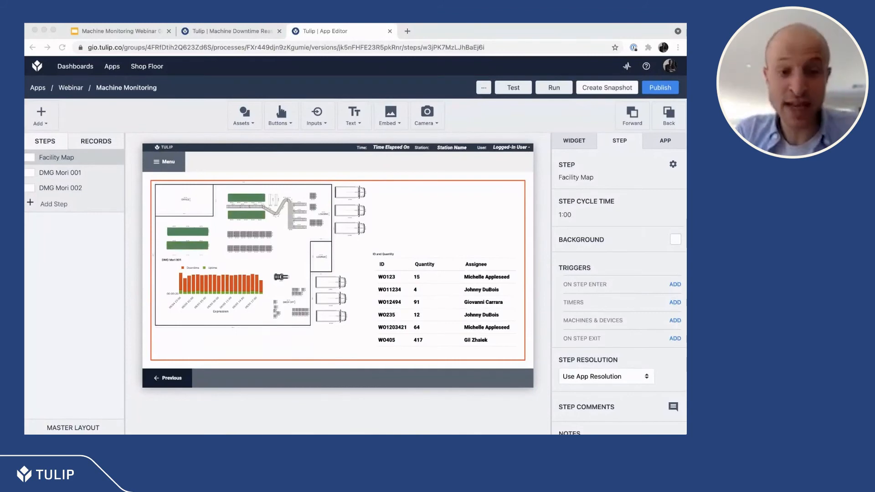
click(181, 229)
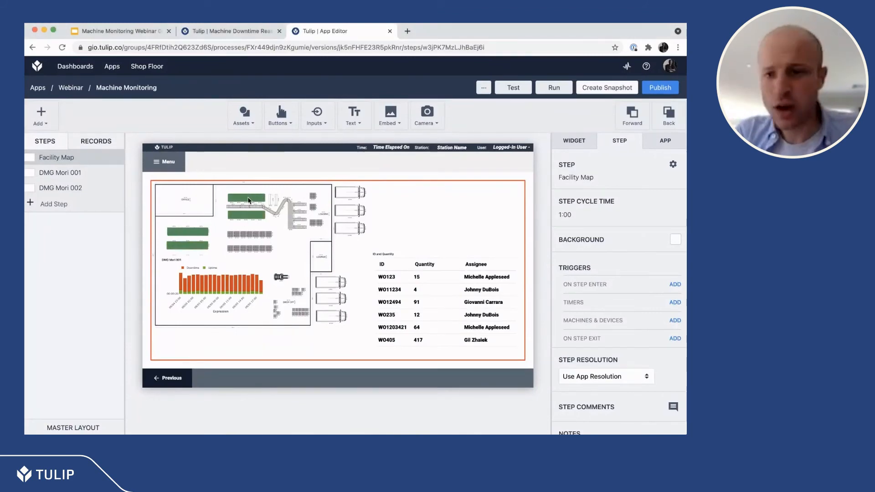
click(251, 199)
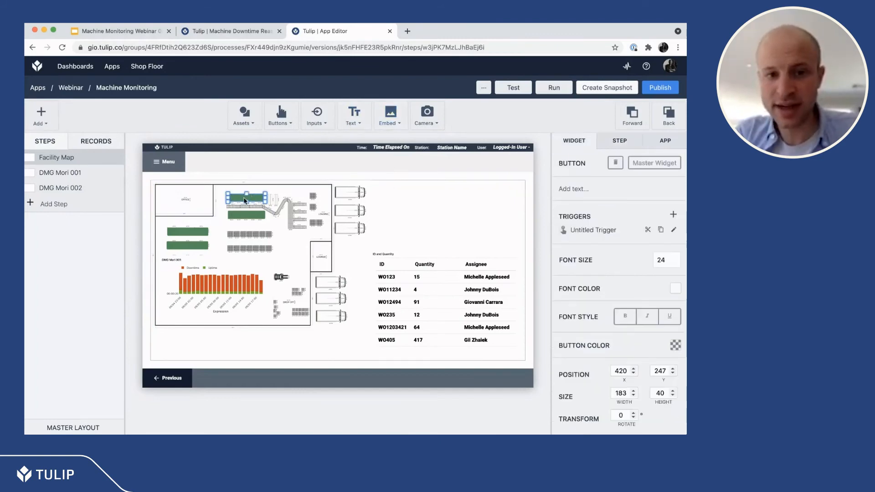
Step: Create a machine trigger on the DMG Mori 001 step that fires when the specific machine DMG Mori 001 outputs alarm
click(98, 176)
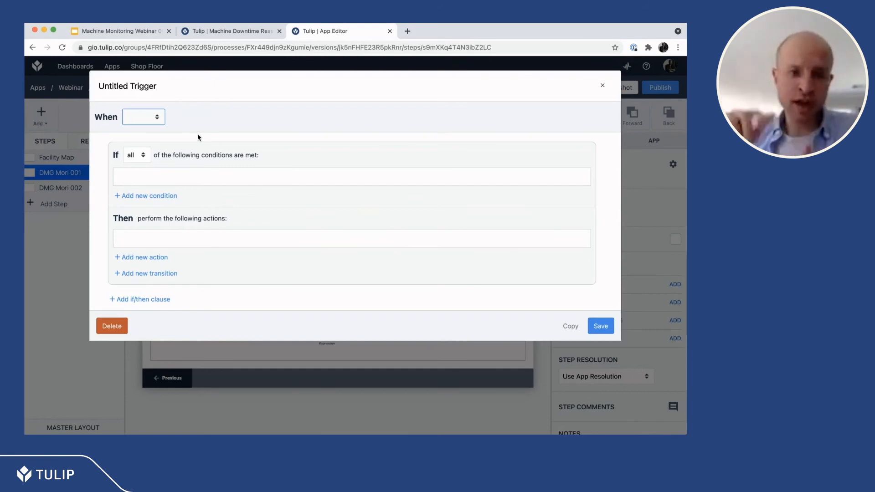
click(143, 139)
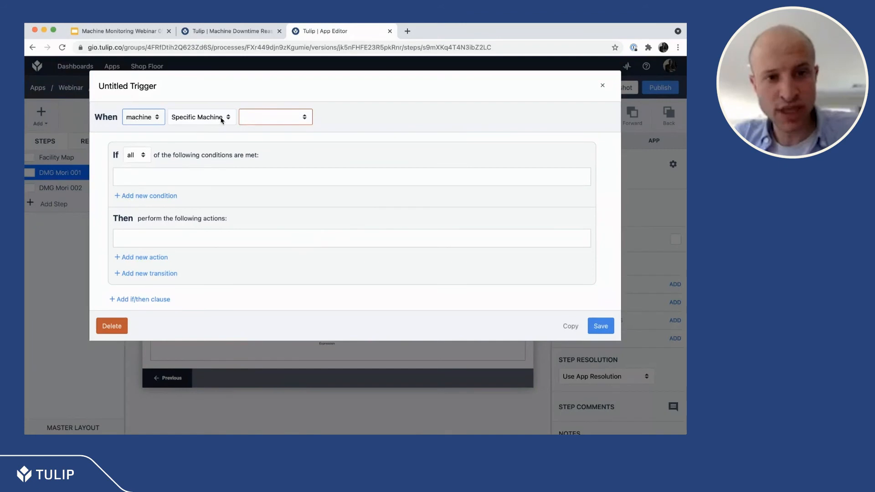
click(266, 117)
click(269, 135)
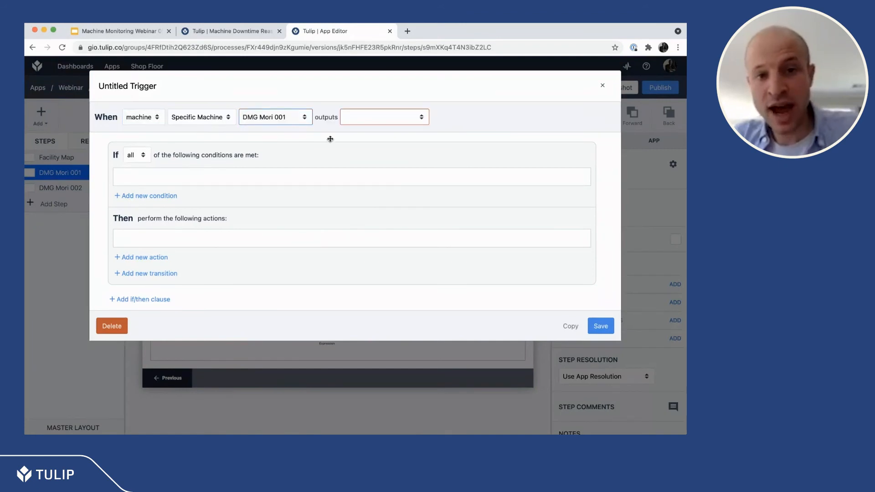
click(379, 122)
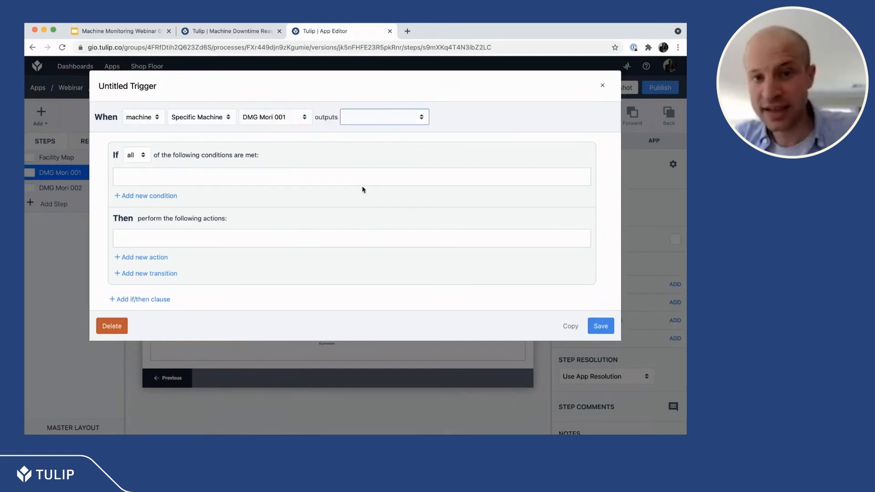
click(382, 142)
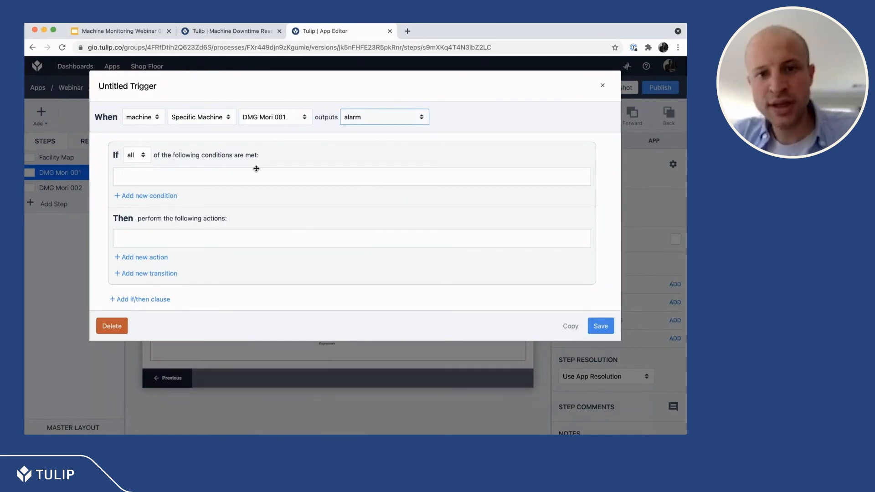
Step: Add an If condition requiring the alarm Machine Output to contain the static value "Error"
click(149, 195)
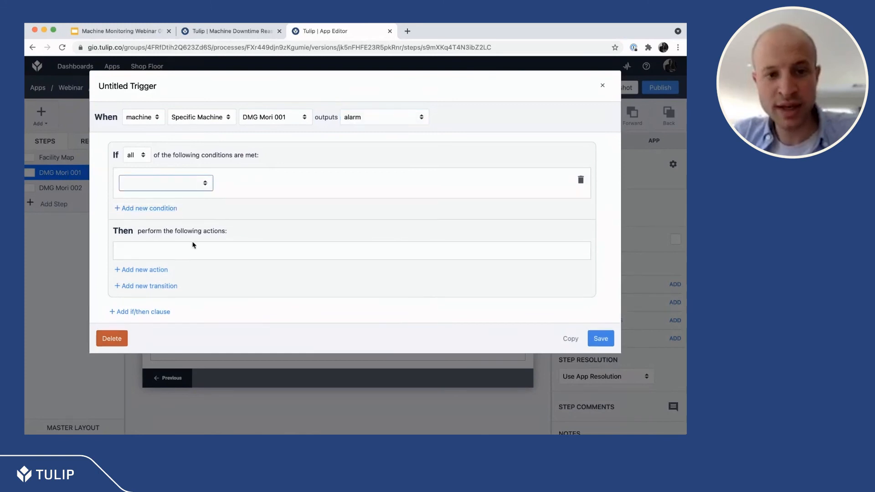
click(206, 228)
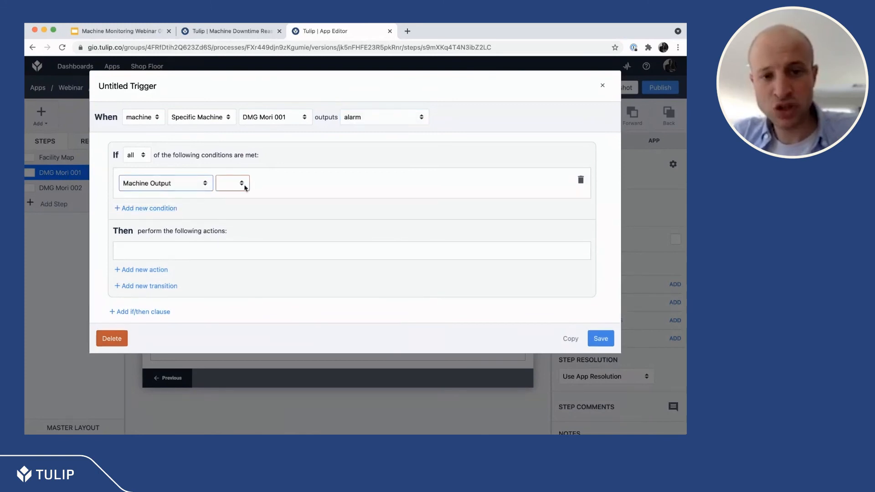
click(244, 185)
click(266, 190)
click(281, 187)
click(283, 195)
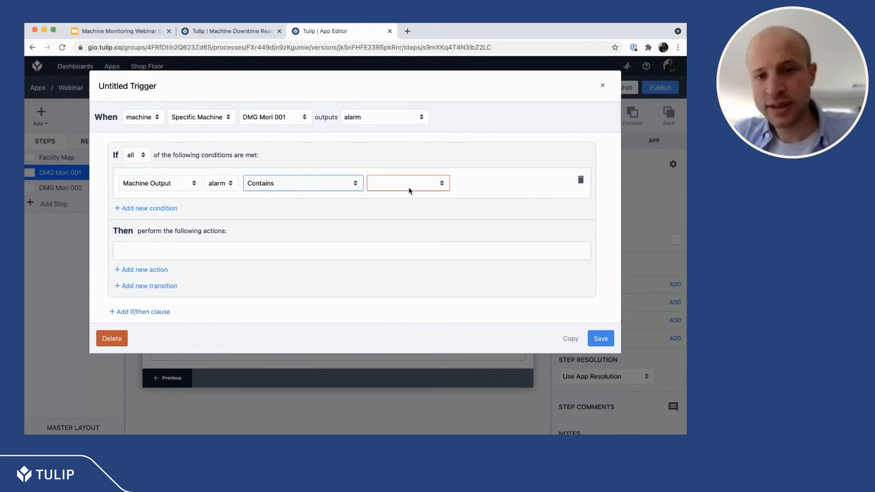
click(409, 188)
click(407, 233)
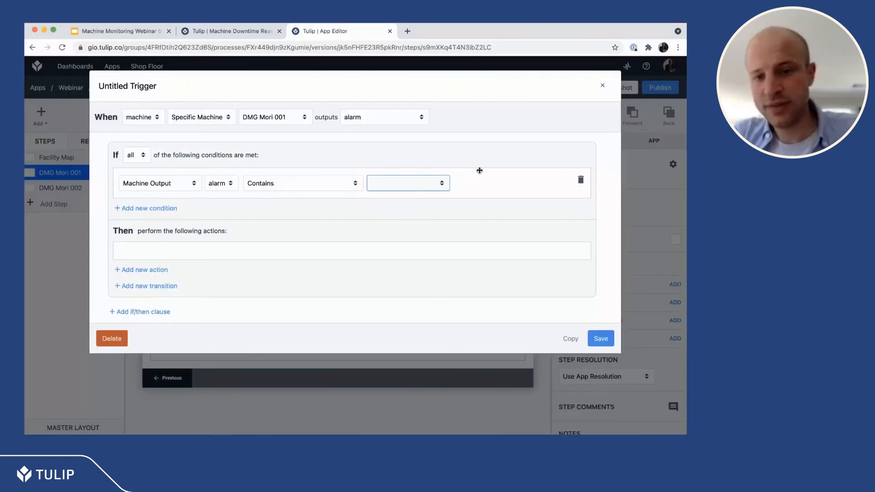
click(477, 183)
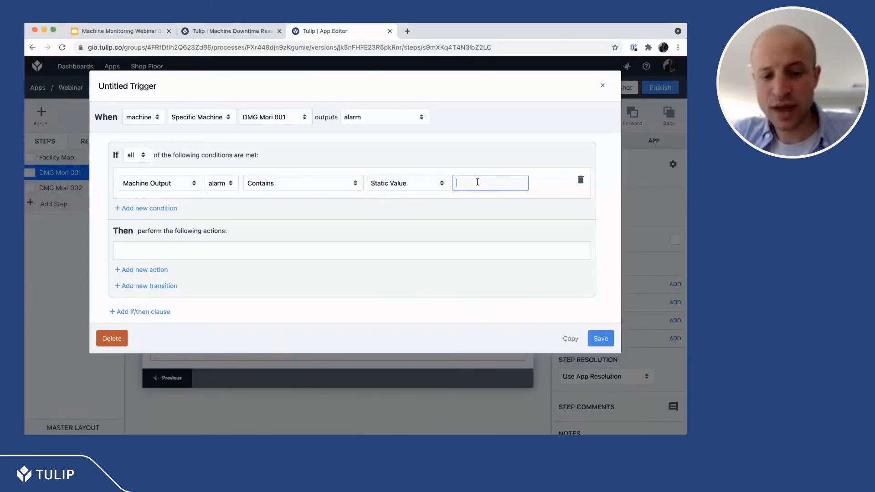
text(Error)
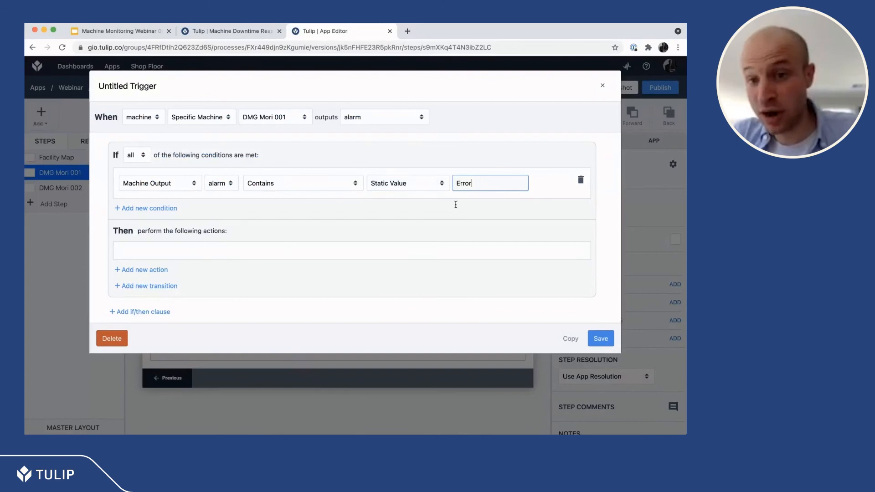
Step: Add a Send SMS action addressed to Users, choosing a specific employee as recipient with the User field
click(138, 269)
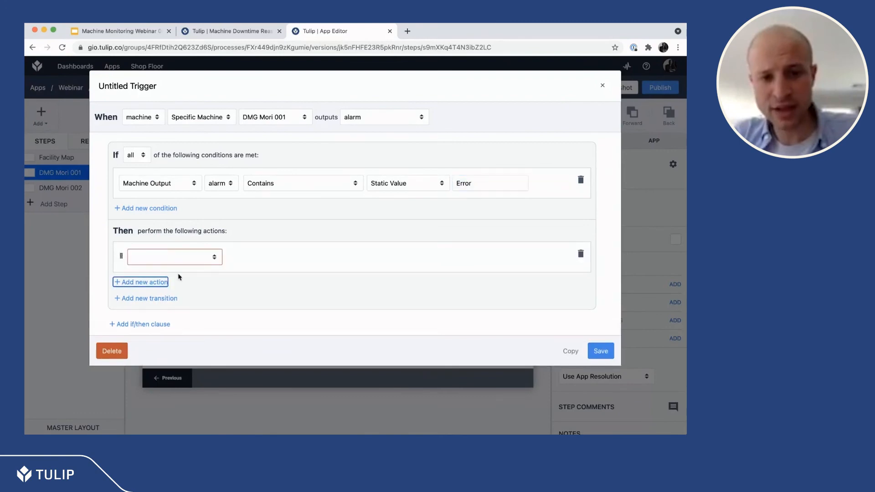
click(202, 263)
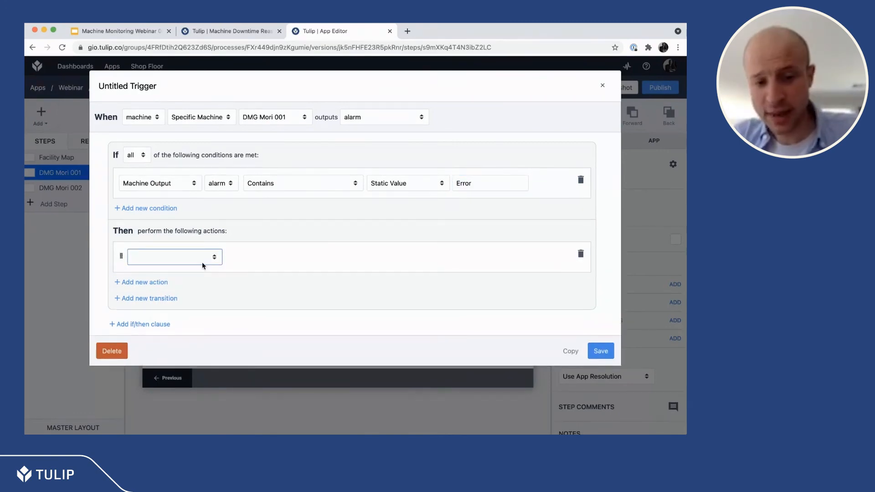
click(268, 257)
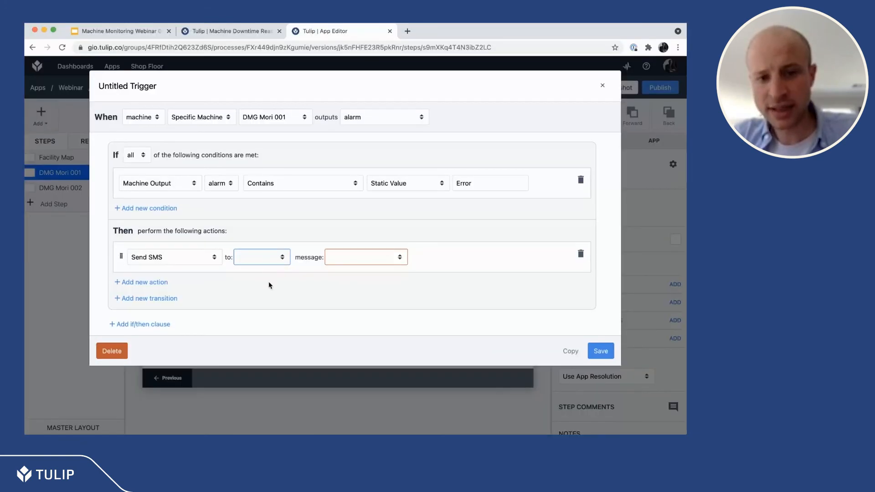
click(275, 281)
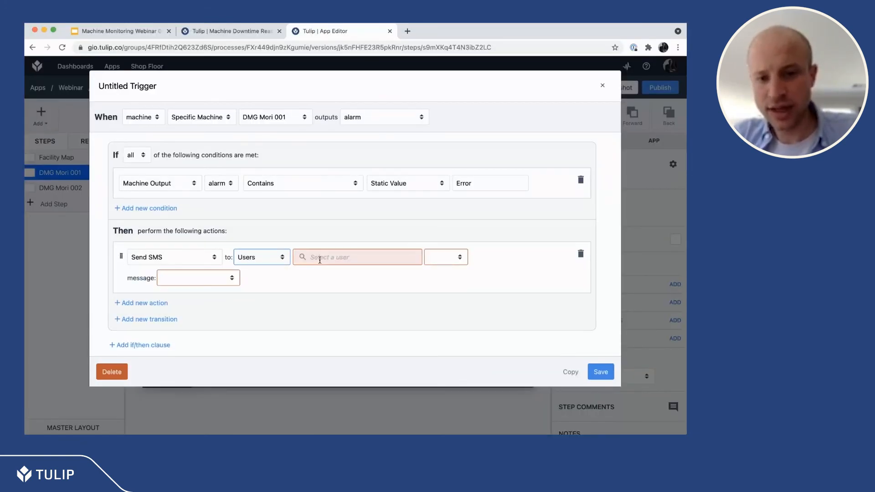
click(317, 258)
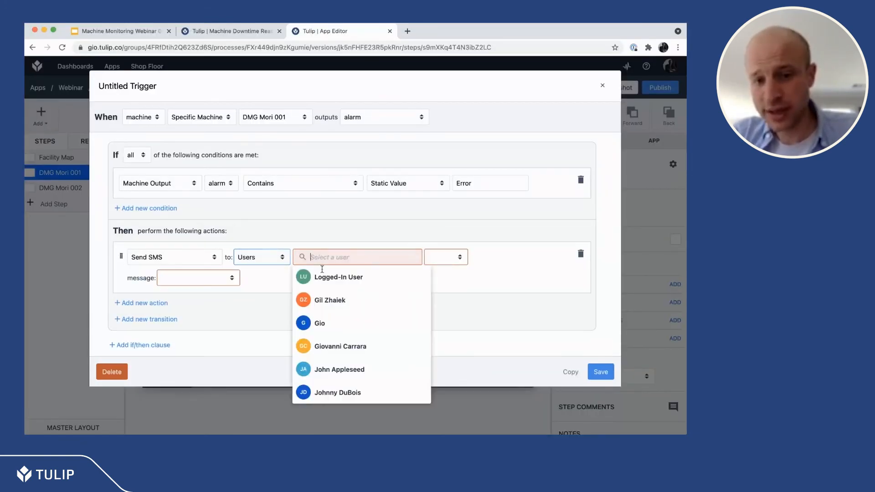
click(354, 346)
click(435, 258)
click(438, 271)
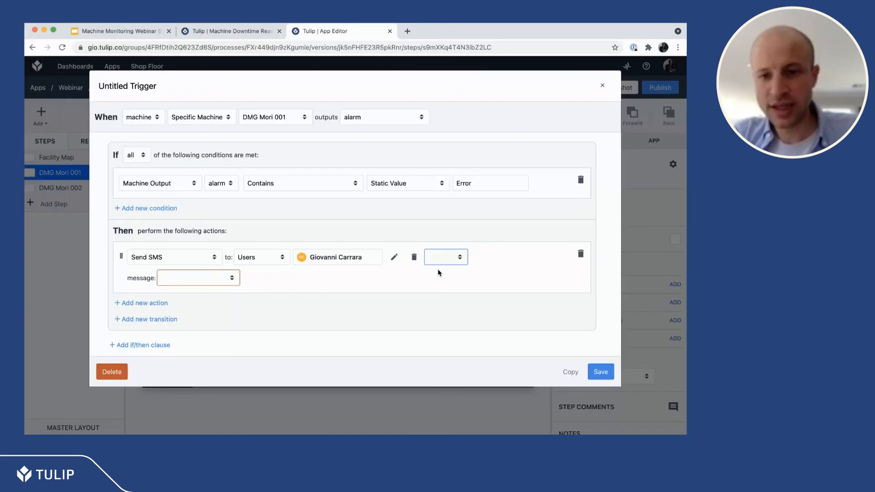
Step: Set the SMS message to the alarm Machine Output
click(192, 280)
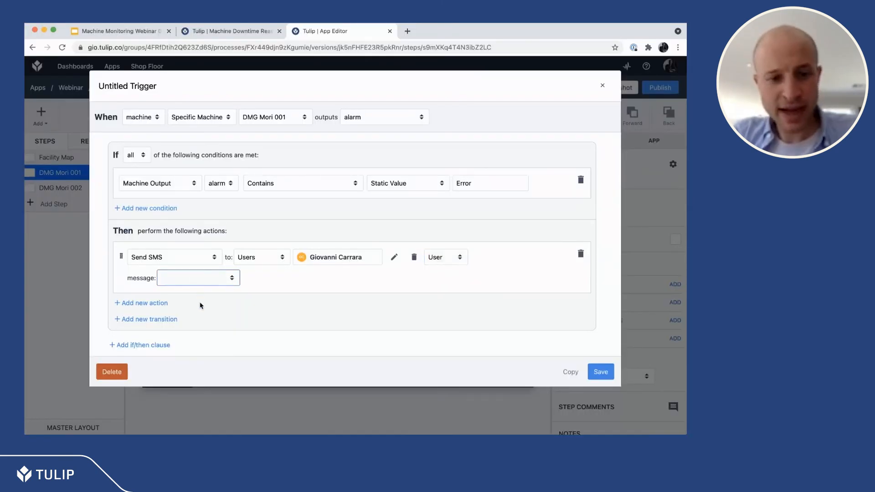
click(267, 279)
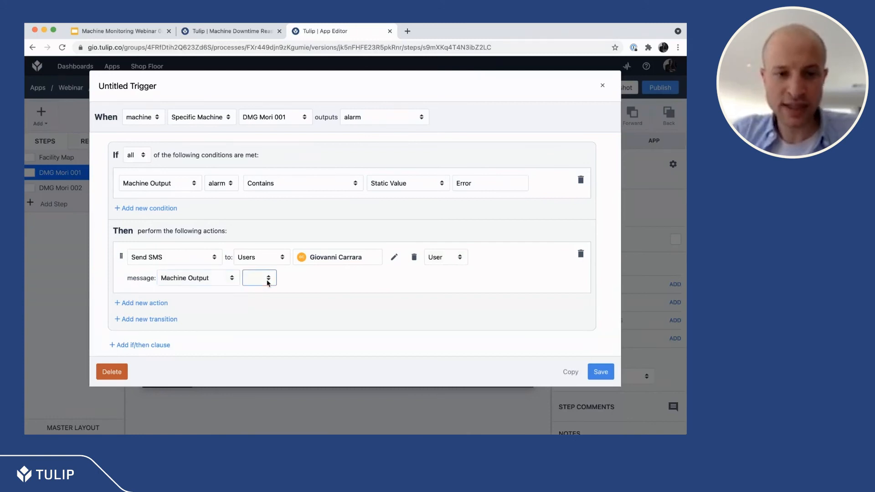
click(266, 285)
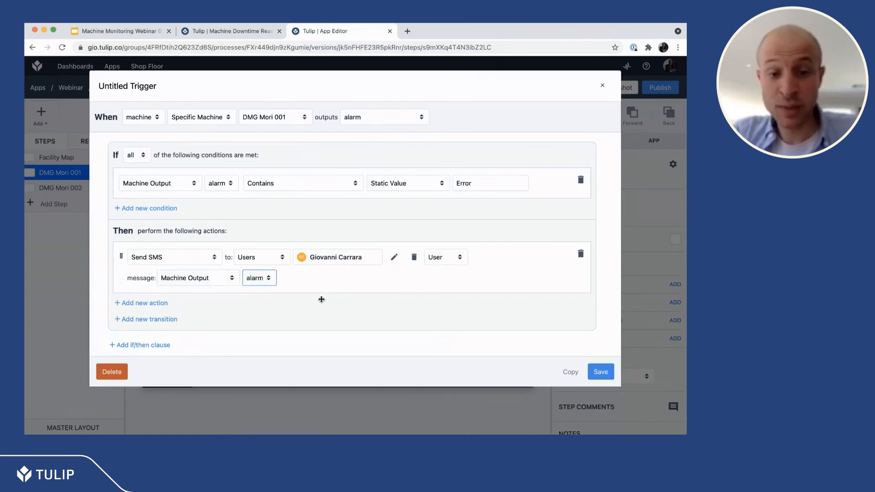
key(super+Tab)
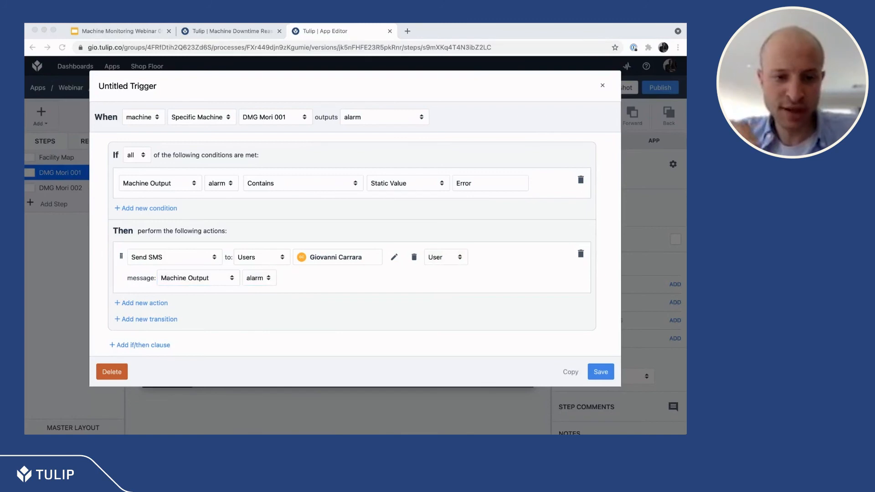